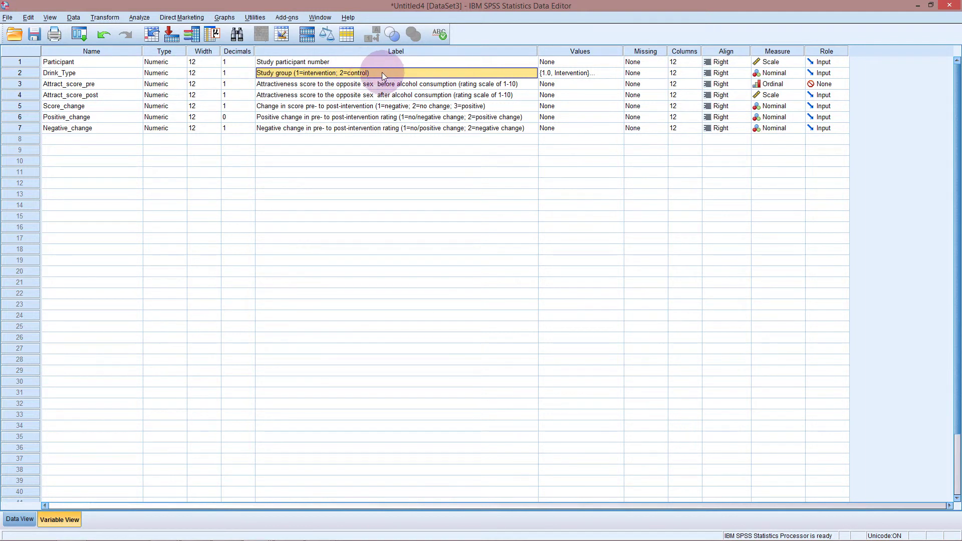
Trim Drink_Type's label to 'Study group', then select variables 4–7
double_click(381, 72)
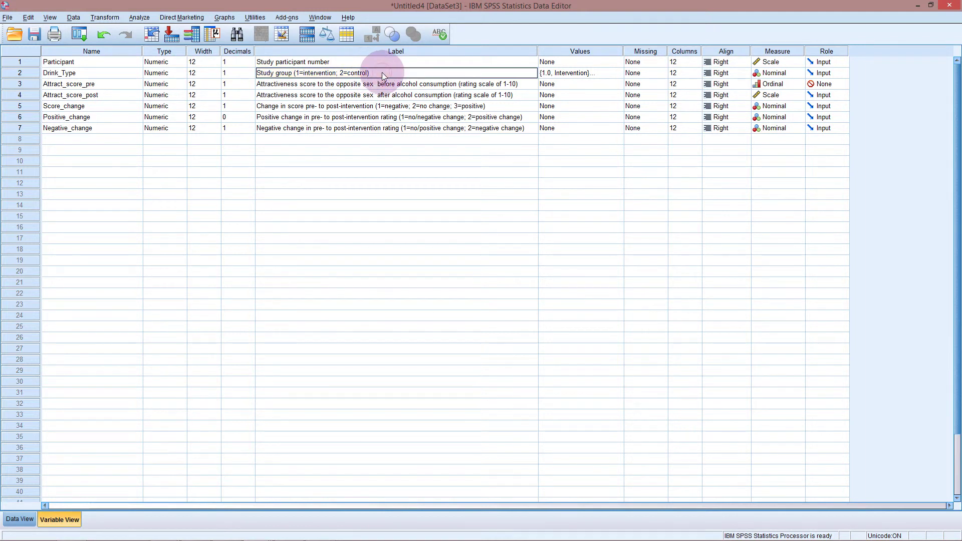
key(BackSpace)
key(BackSpace)
key(BackSpace)
key(BackSpace)
key(BackSpace)
key(BackSpace)
key(BackSpace)
key(BackSpace)
key(BackSpace)
key(BackSpace)
key(BackSpace)
key(BackSpace)
key(BackSpace)
key(BackSpace)
key(BackSpace)
key(BackSpace)
key(BackSpace)
key(BackSpace)
key(BackSpace)
key(BackSpace)
key(BackSpace)
key(BackSpace)
key(BackSpace)
key(BackSpace)
key(BackSpace)
key(BackSpace)
key(BackSpace)
click(345, 84)
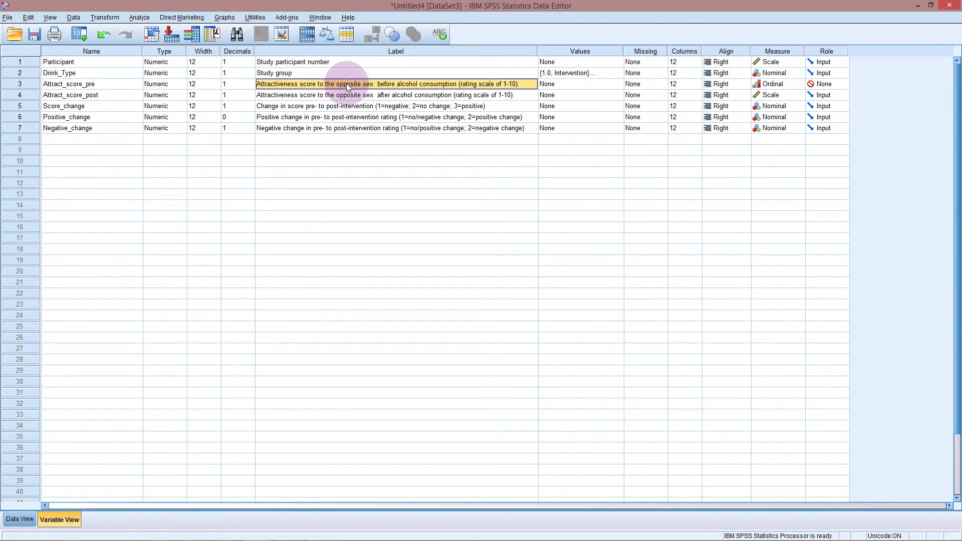
drag(20, 95, 31, 132)
Clear the four post-study variables and strip the alcohol wording from Attract_score_pre's label
right_click(31, 131)
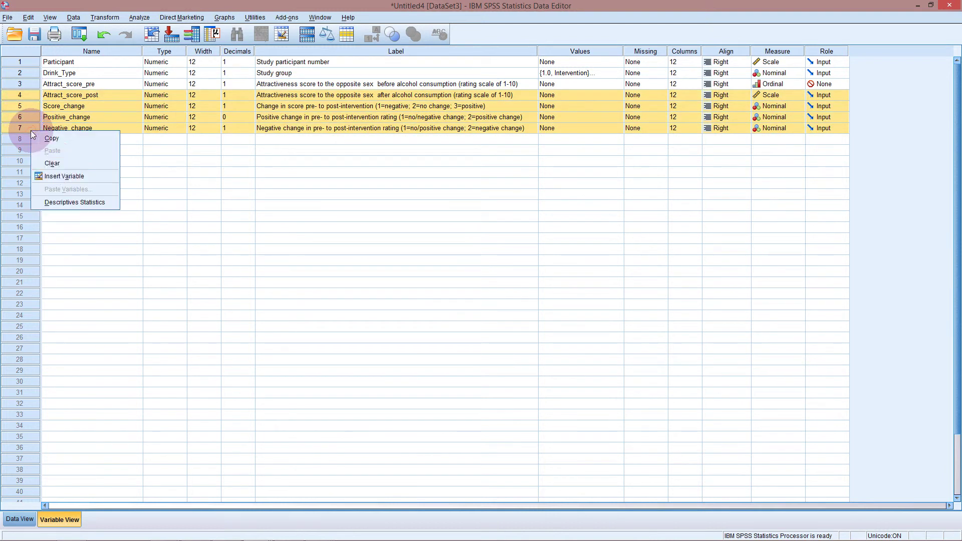
click(45, 165)
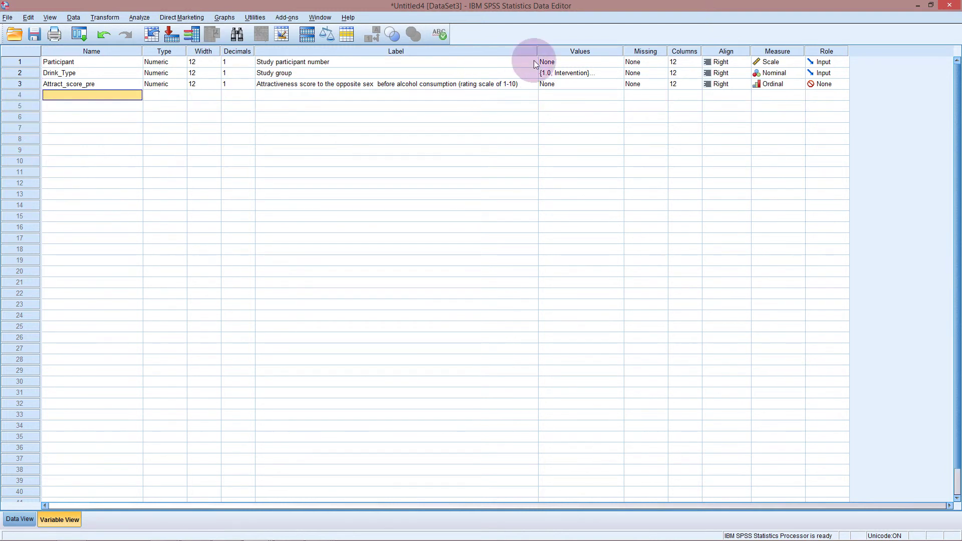
click(526, 83)
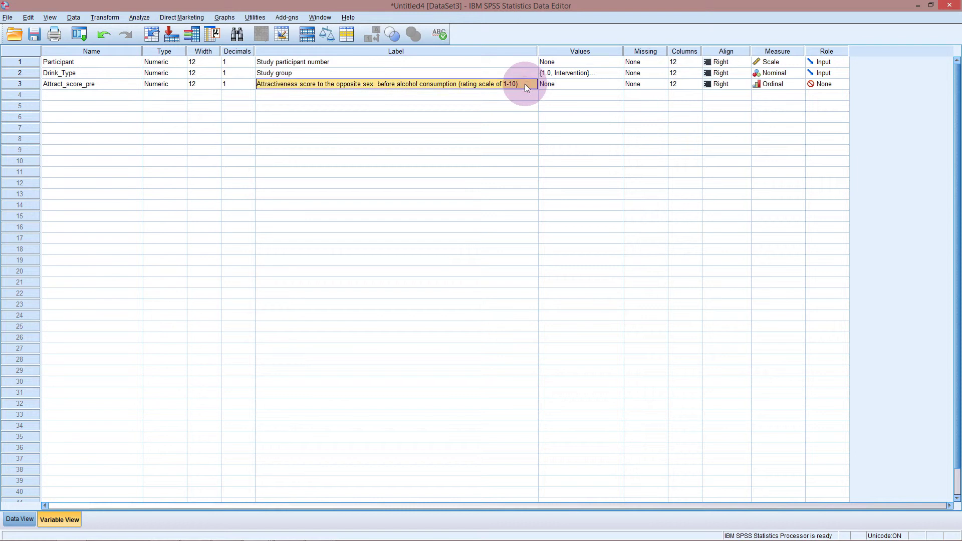
click(524, 84)
drag(524, 85, 395, 85)
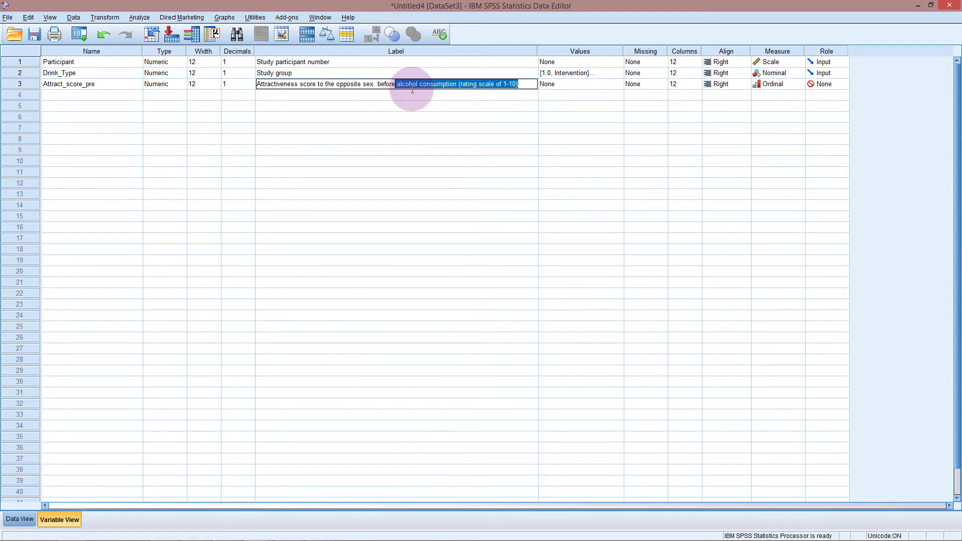
key(BackSpace)
Finish the label as 'Attractiveness score before' and narrow the Label column
click(377, 85)
drag(376, 84, 317, 84)
key(BackSpace)
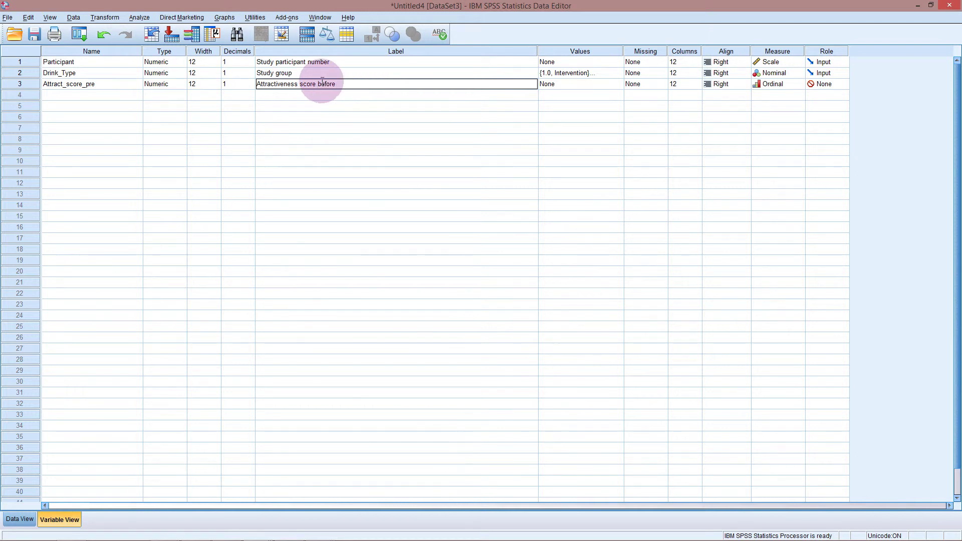
click(509, 128)
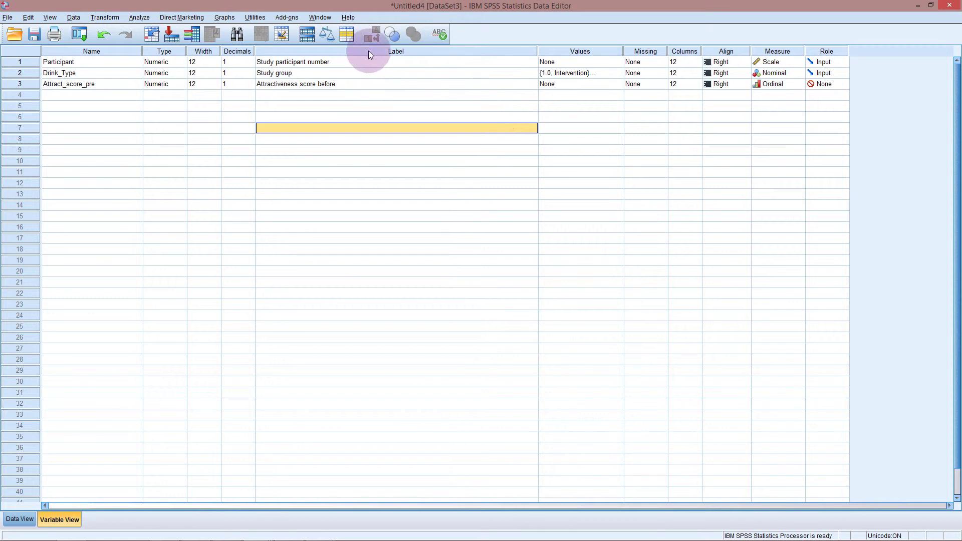
drag(537, 51, 397, 51)
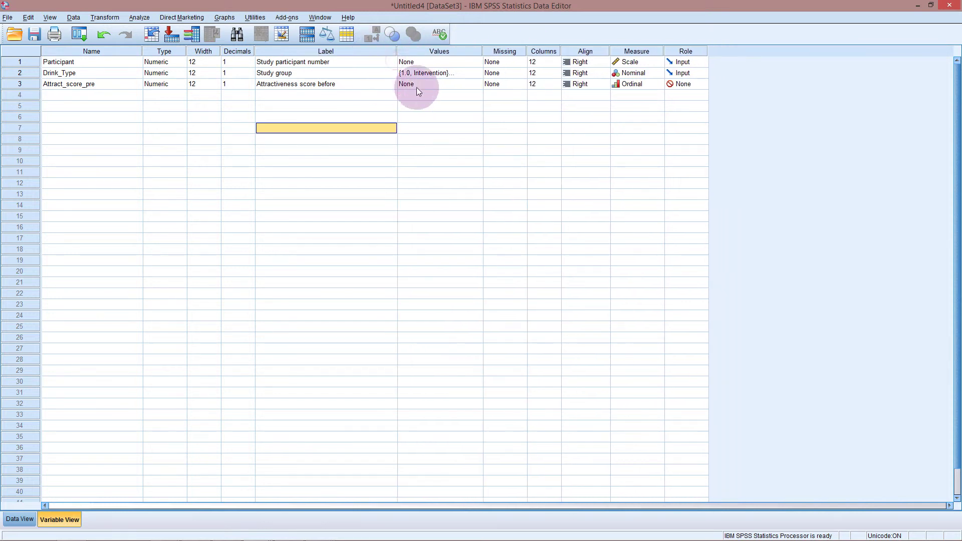
Set row 3 Attract_score_pre's Measure cell to Scale
click(35, 83)
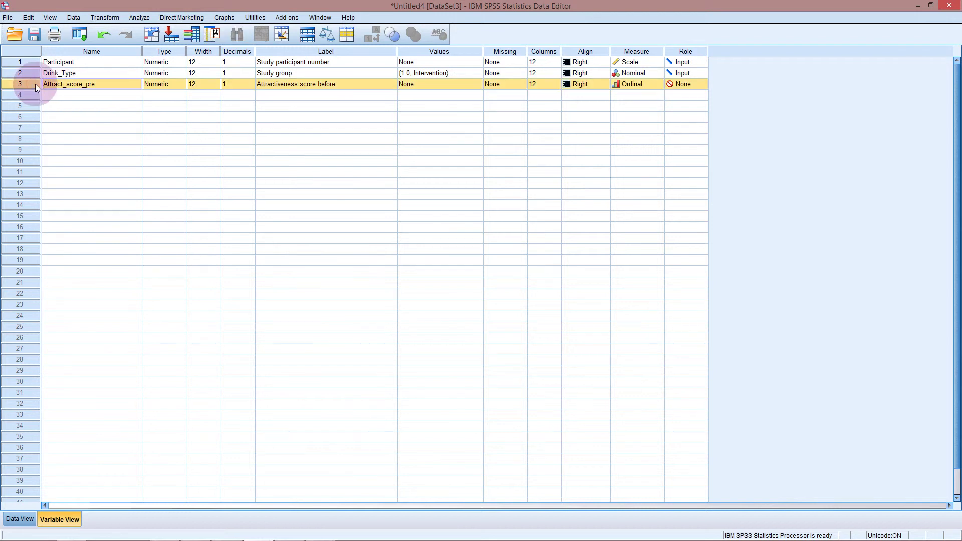
click(651, 86)
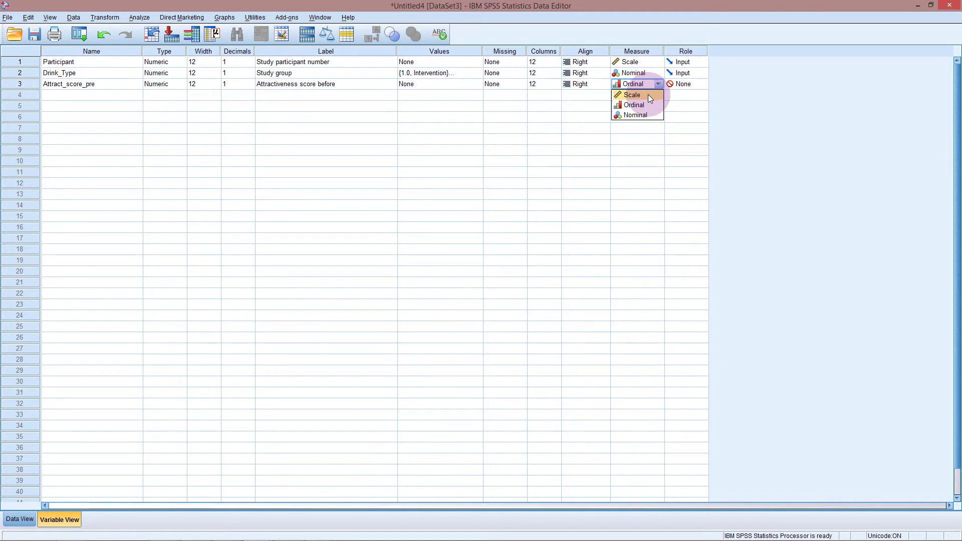
click(649, 96)
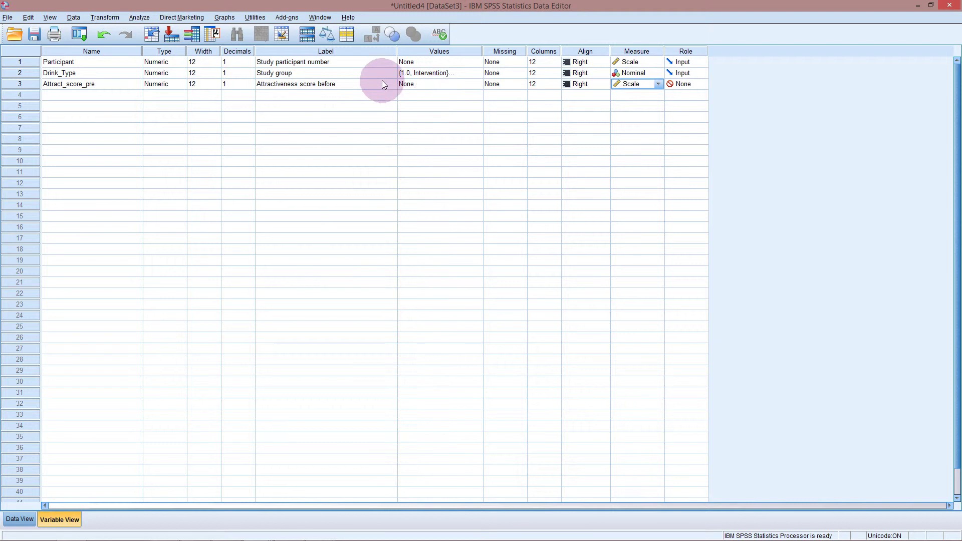
Start defining a Simple Dot chart via Graphs > Legacy Dialogs > Scatter/Dot
click(226, 18)
mouse_move(260, 82)
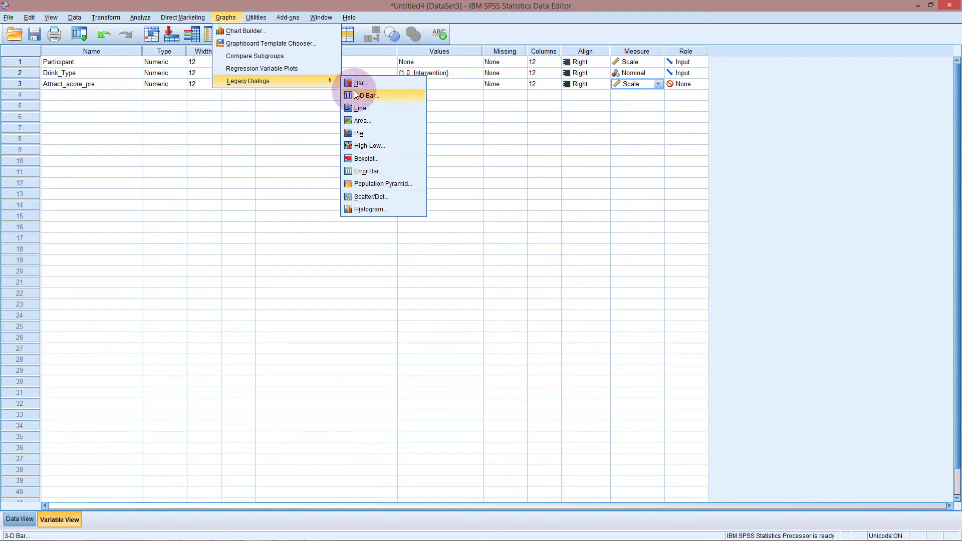
click(378, 196)
click(519, 253)
click(451, 306)
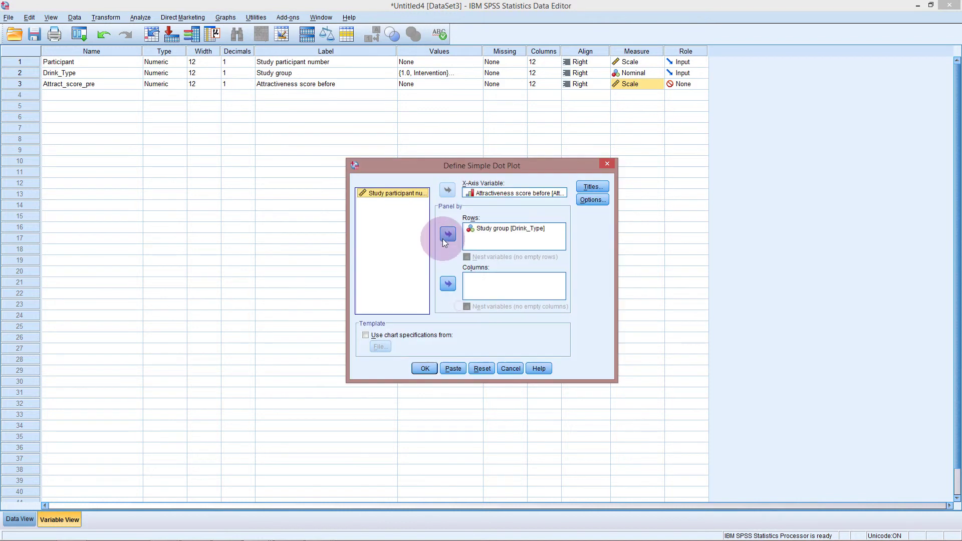
Plot Attractiveness score before on the X-axis with Study group as rows
click(463, 193)
click(447, 189)
click(501, 228)
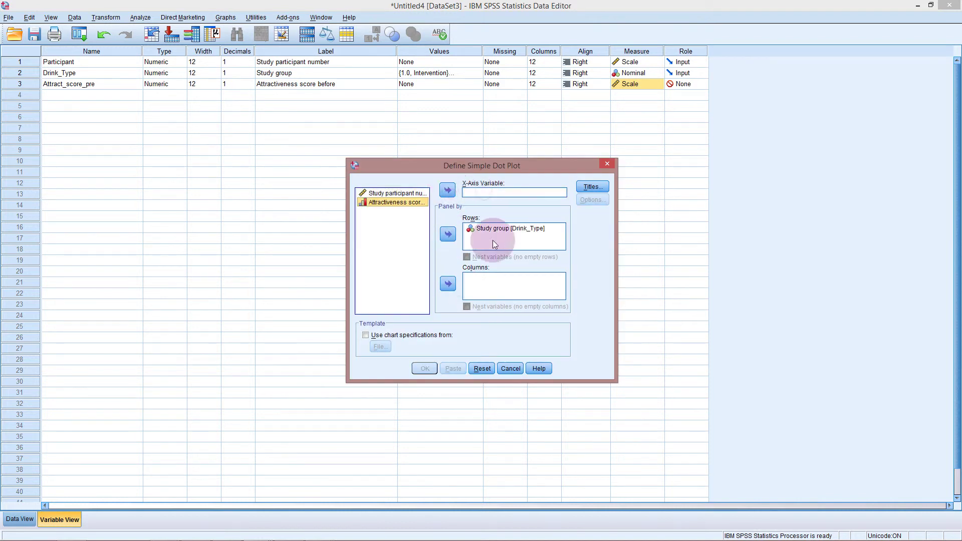
click(447, 234)
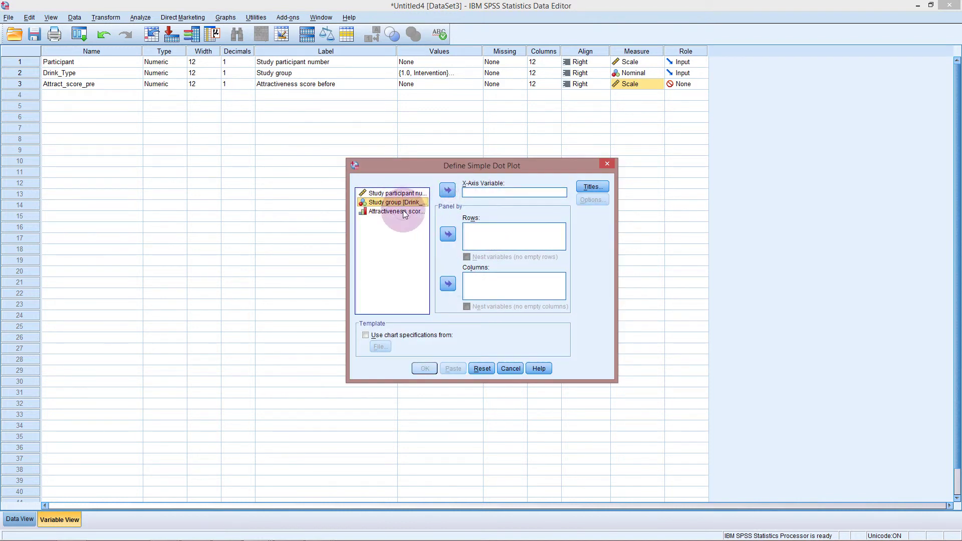
click(403, 210)
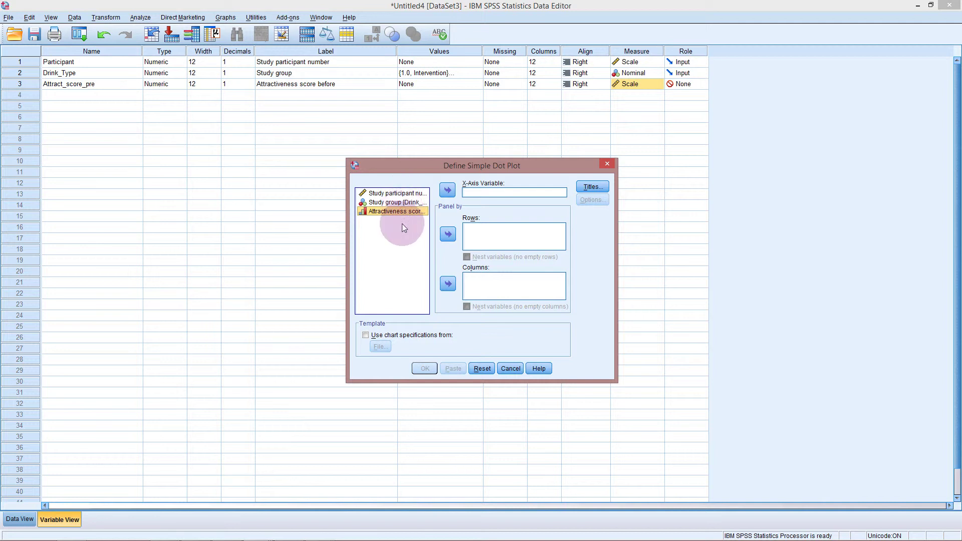
click(447, 189)
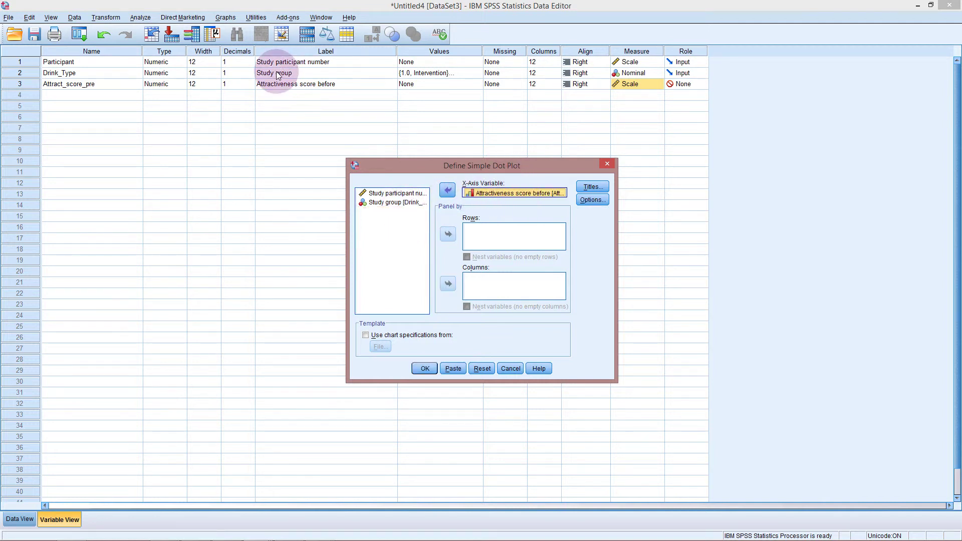
click(390, 203)
click(445, 236)
click(425, 370)
scroll(451, 341, down, 5)
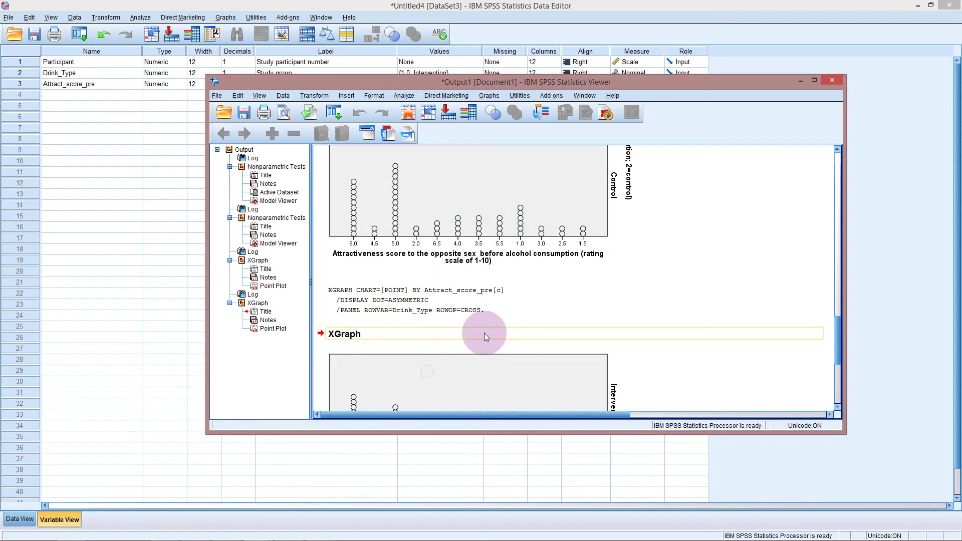
scroll(476, 300, down, 2)
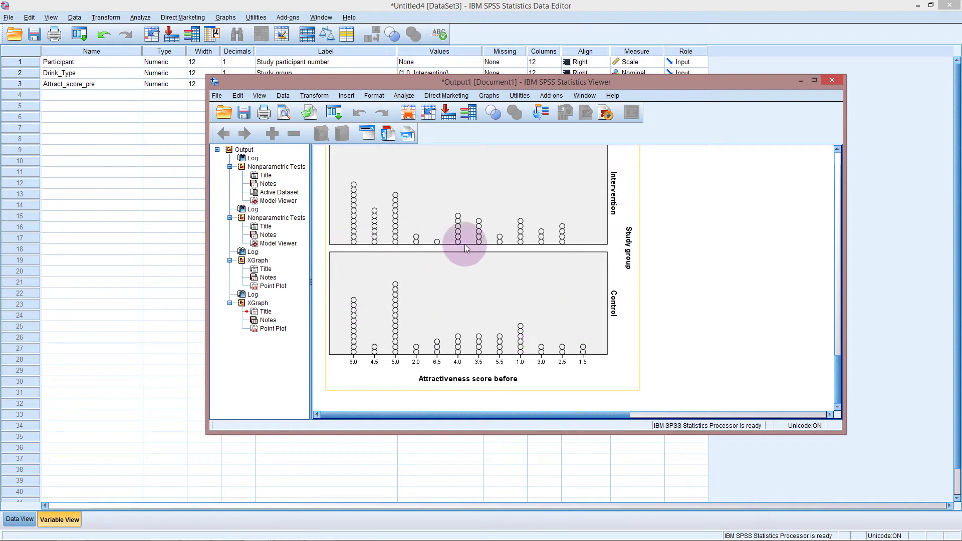
Return to the Data Editor and bring up the Simple Dot definition dialog again
click(146, 153)
click(217, 117)
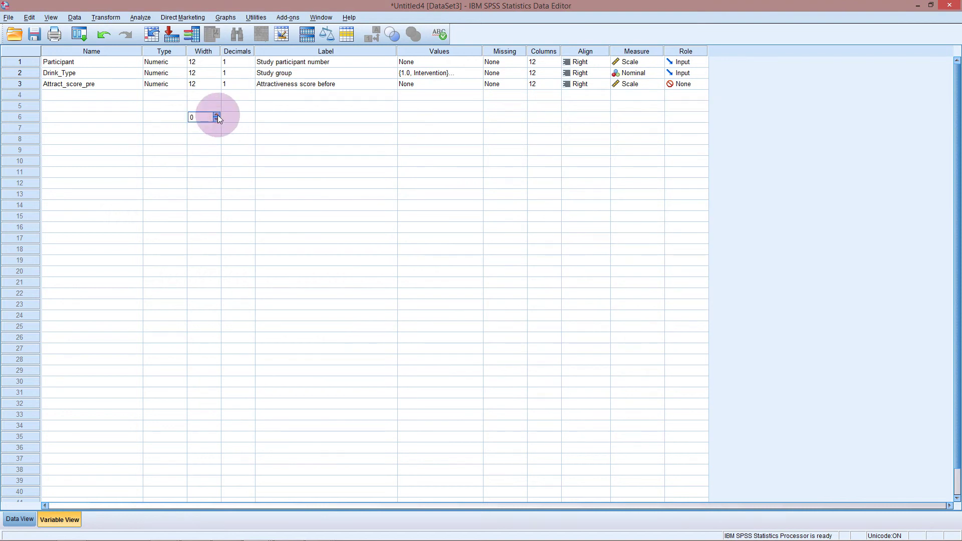
click(226, 17)
click(377, 196)
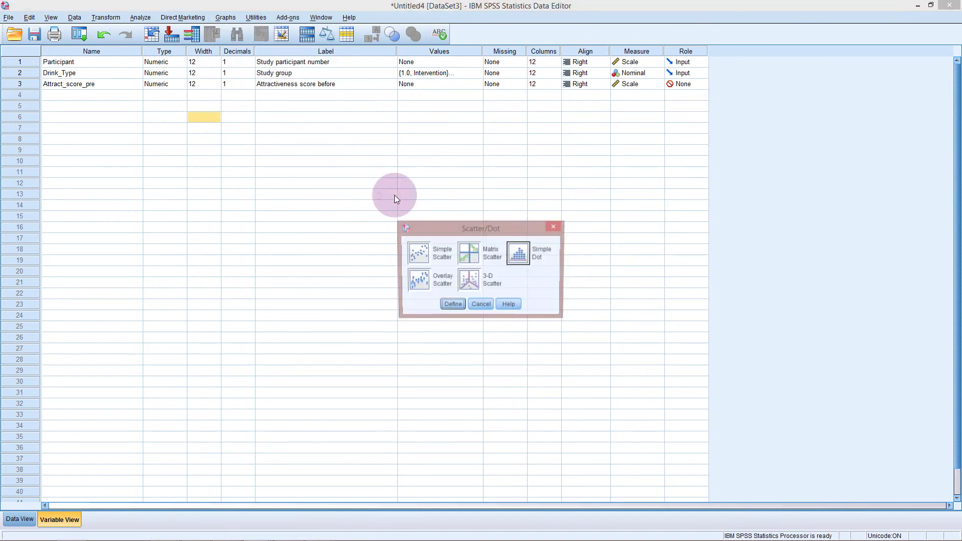
click(451, 305)
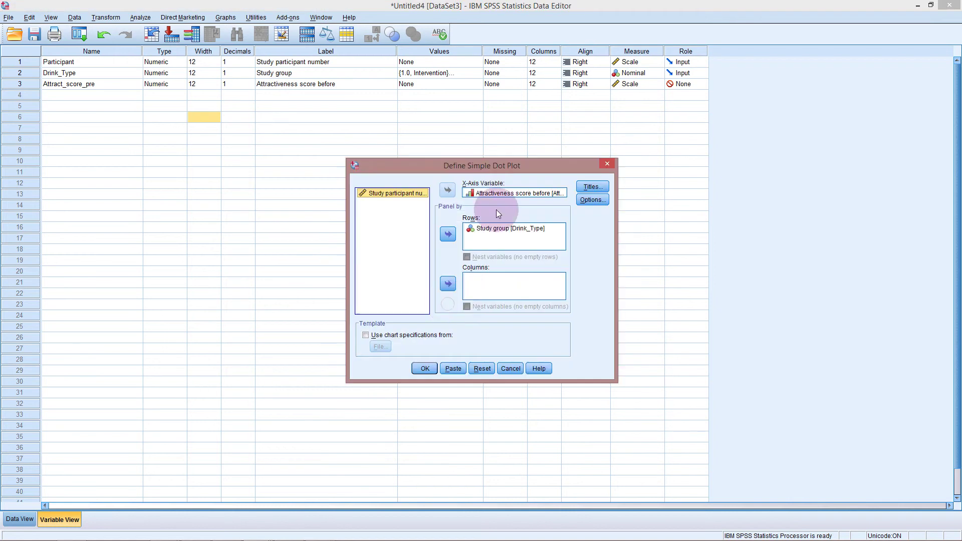
Reset the dialog, put Attractiveness score before on the X-axis, and select Study group
click(459, 194)
click(447, 190)
click(440, 234)
click(482, 369)
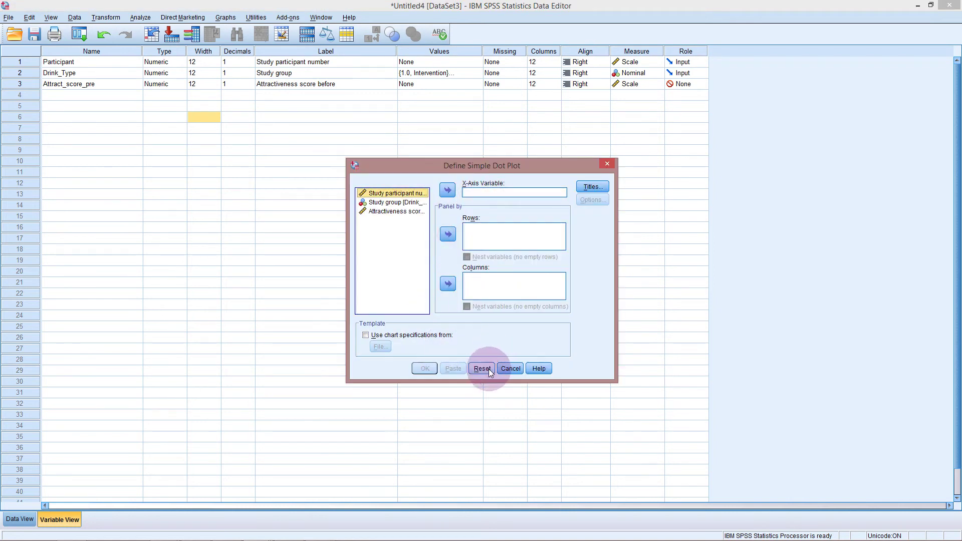
click(381, 211)
click(448, 190)
click(401, 202)
Create the dot plot with Study group rows and select it in the maximized Viewer
click(448, 234)
click(425, 368)
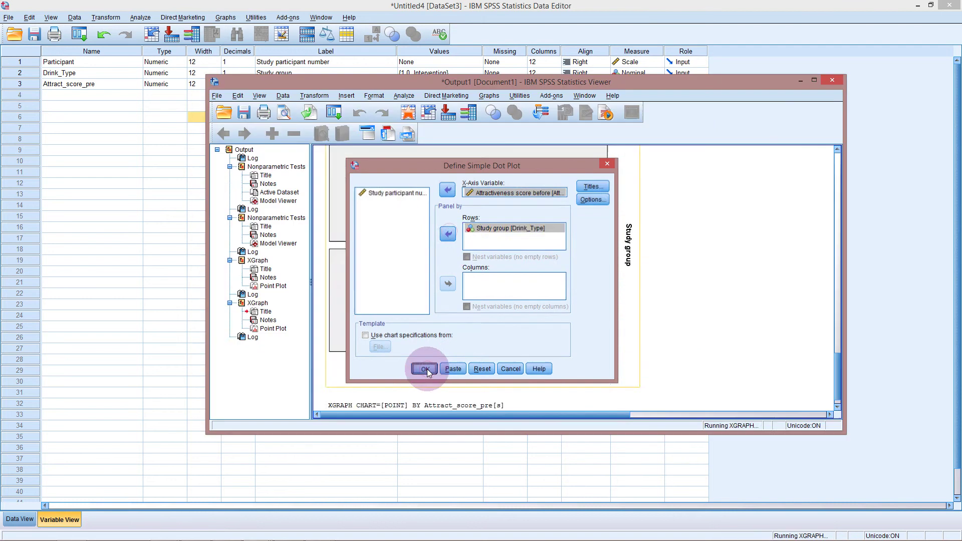
scroll(441, 308, down, 3)
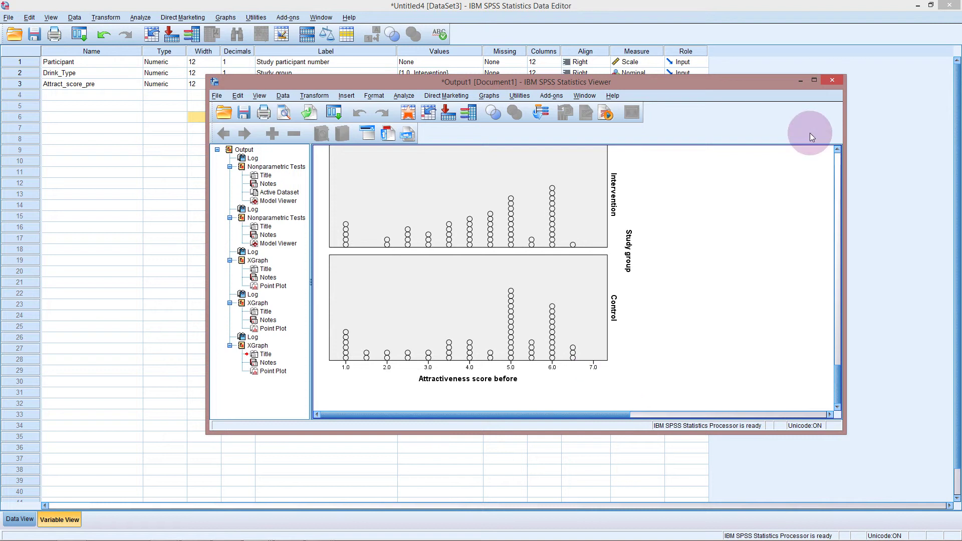
click(814, 80)
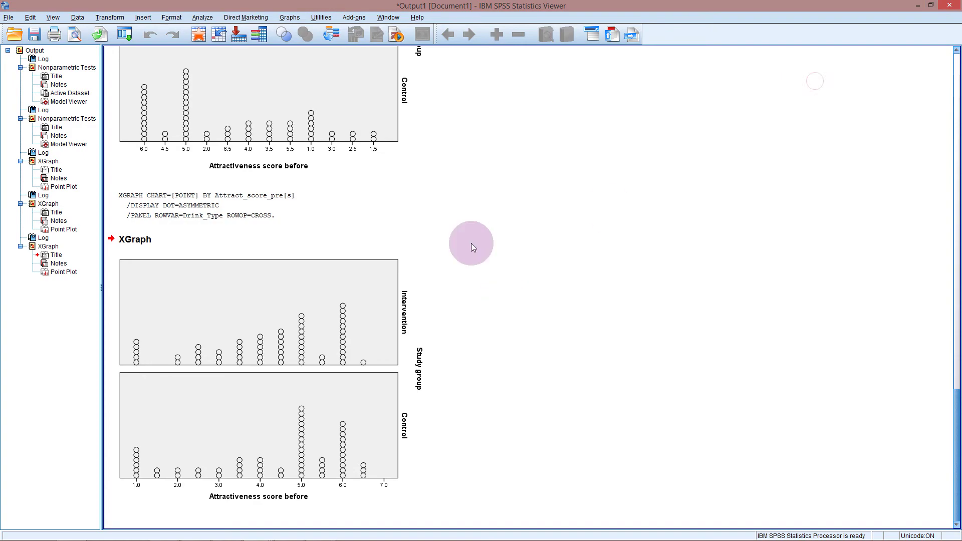
click(386, 485)
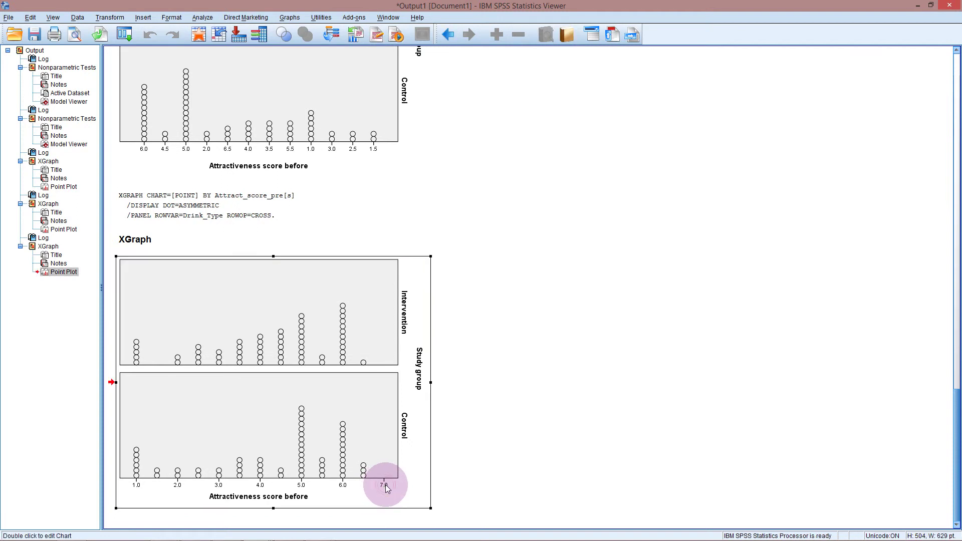
In the Chart Editor, set the score axis minimum to 0 and maximum to 10
double_click(386, 487)
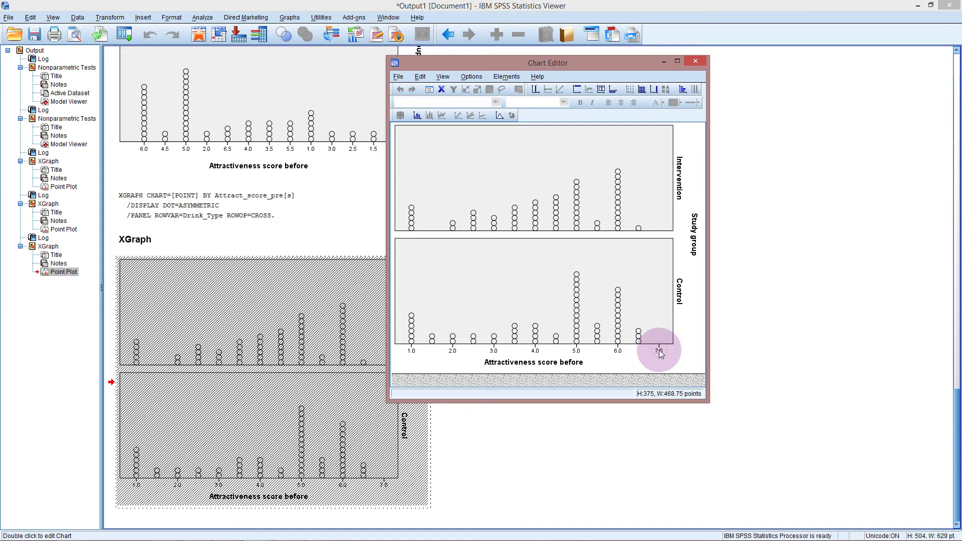
double_click(659, 352)
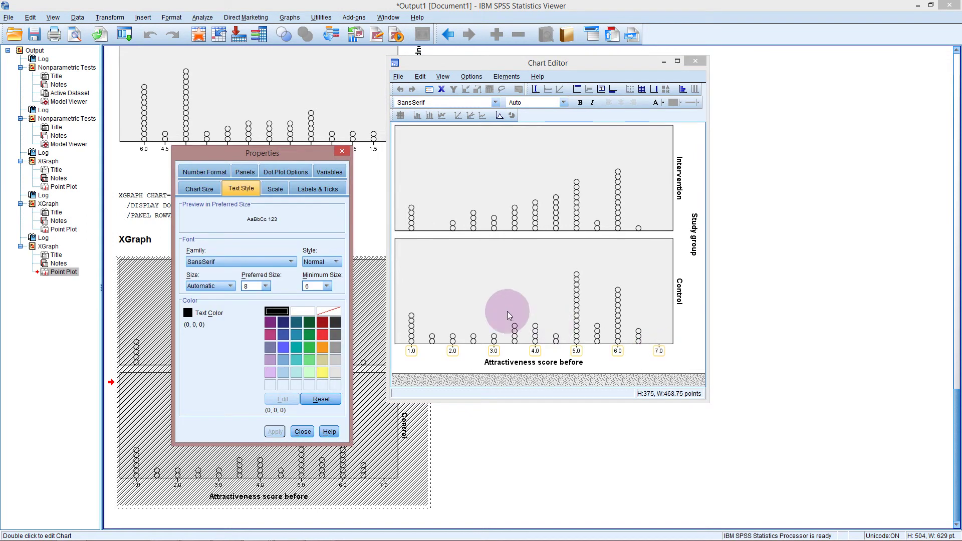
click(275, 189)
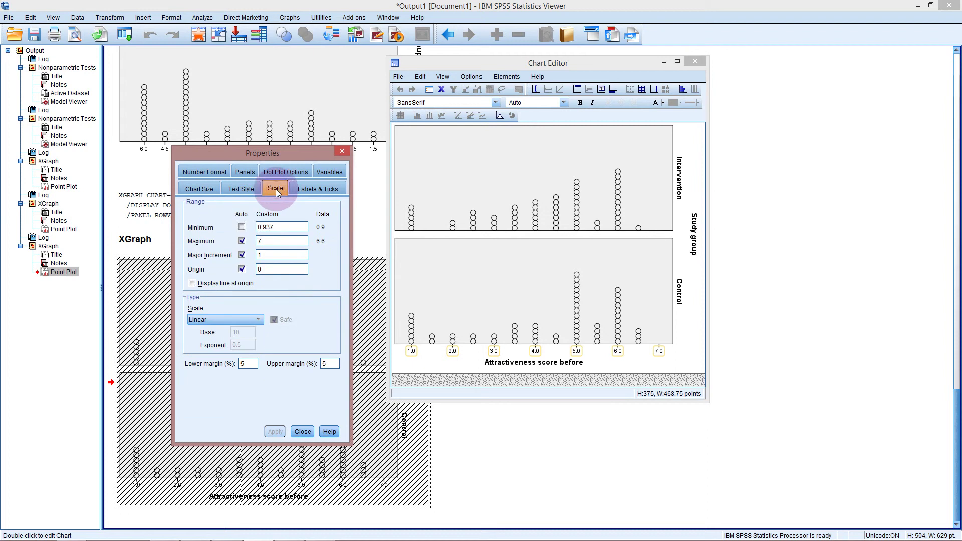
click(242, 242)
text(10)
click(271, 432)
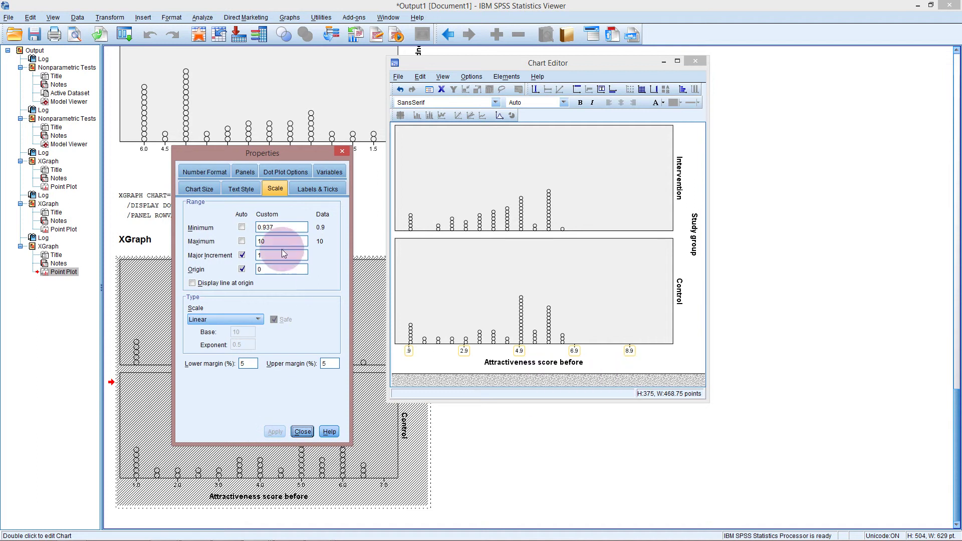
double_click(280, 226)
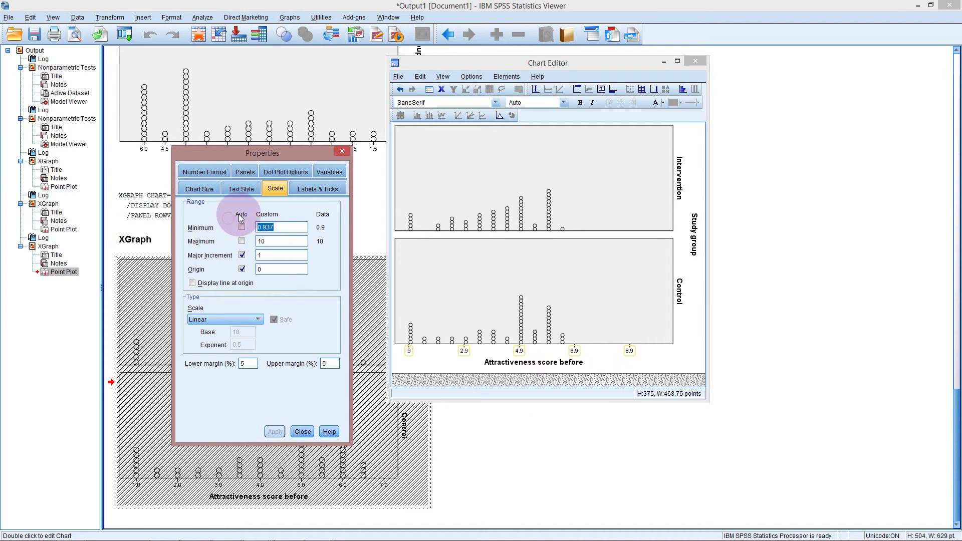
text(0)
click(271, 431)
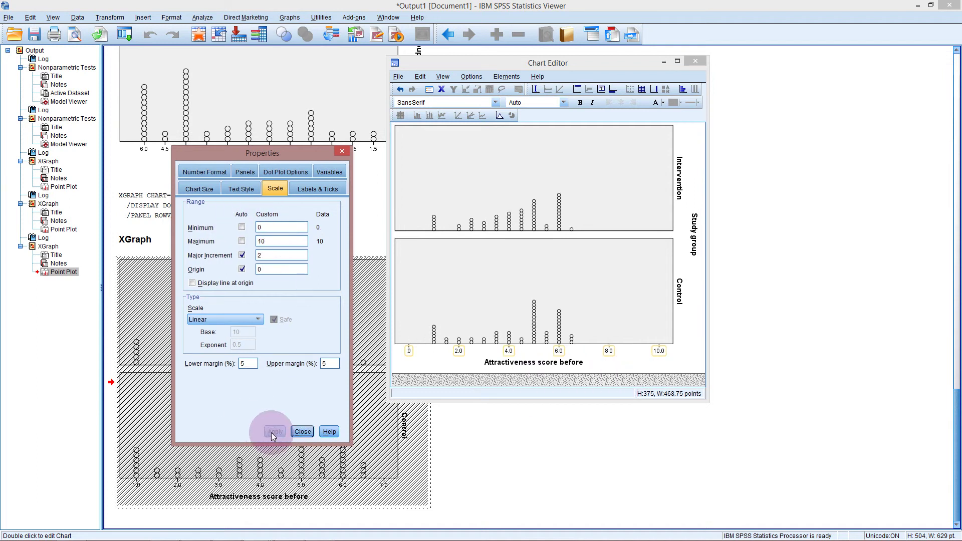
click(343, 151)
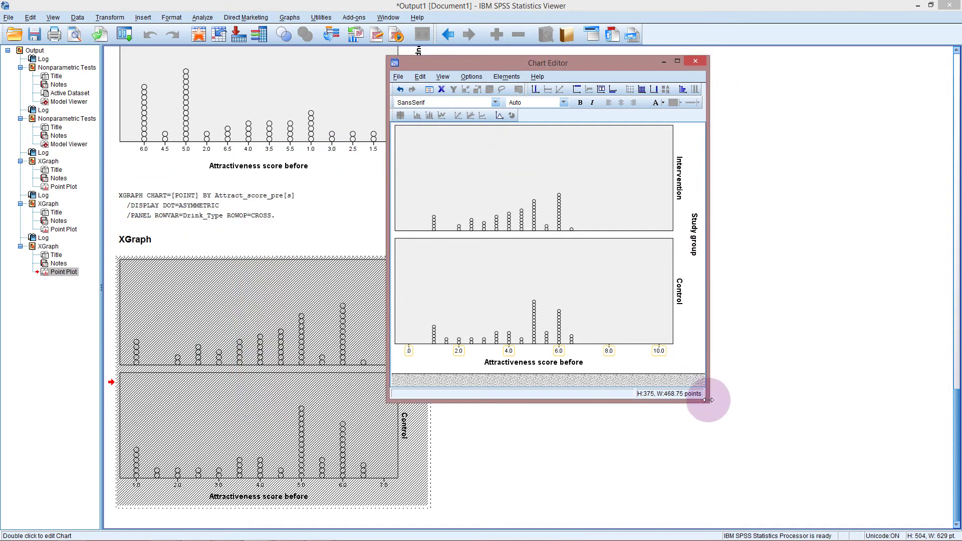
Enlarge the Chart Editor to check the 0–10 axis, then close it
drag(707, 404, 784, 415)
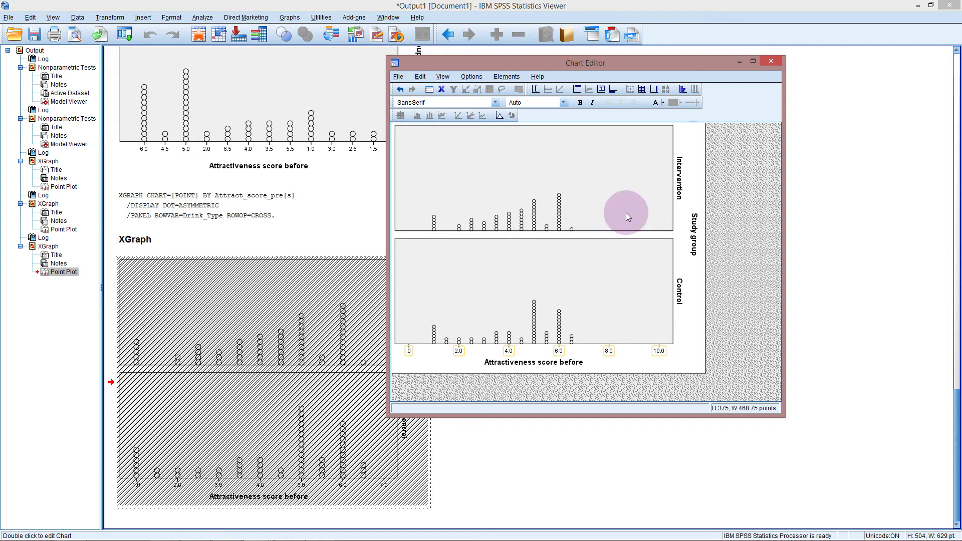
click(771, 63)
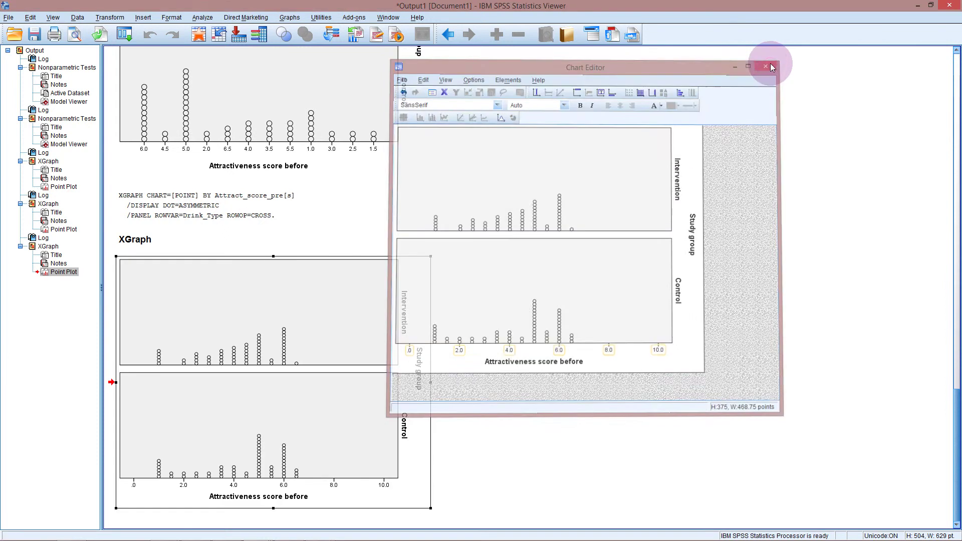
Go to Analyze > Nonparametric Tests in the menu
mouse_move(310, 535)
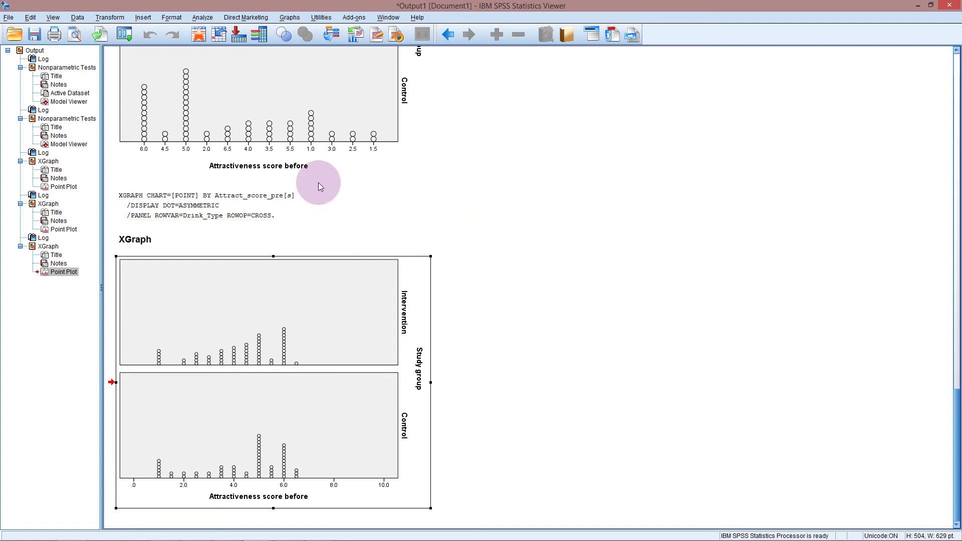
click(210, 19)
mouse_move(233, 194)
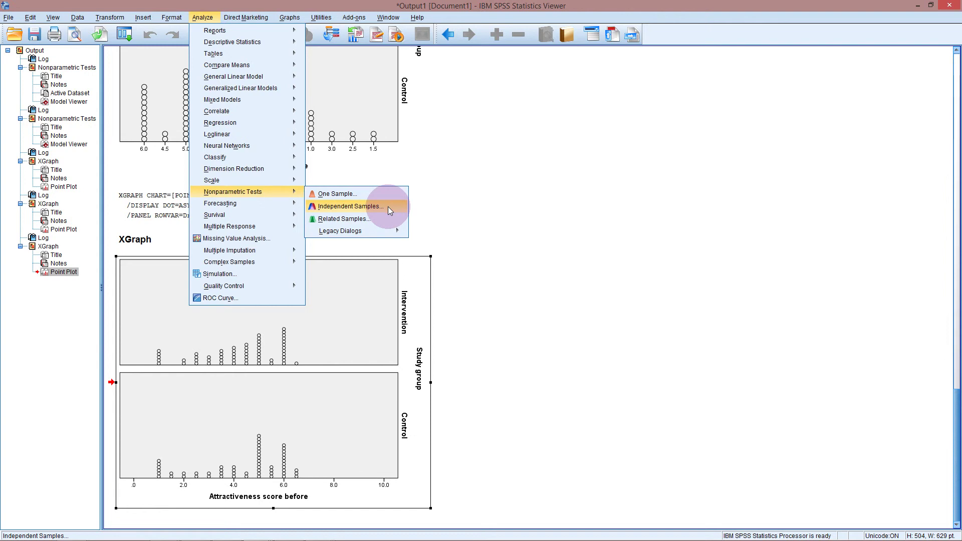
Run the independent-samples test with Attractiveness score before as test field, grouped by Study group
click(389, 207)
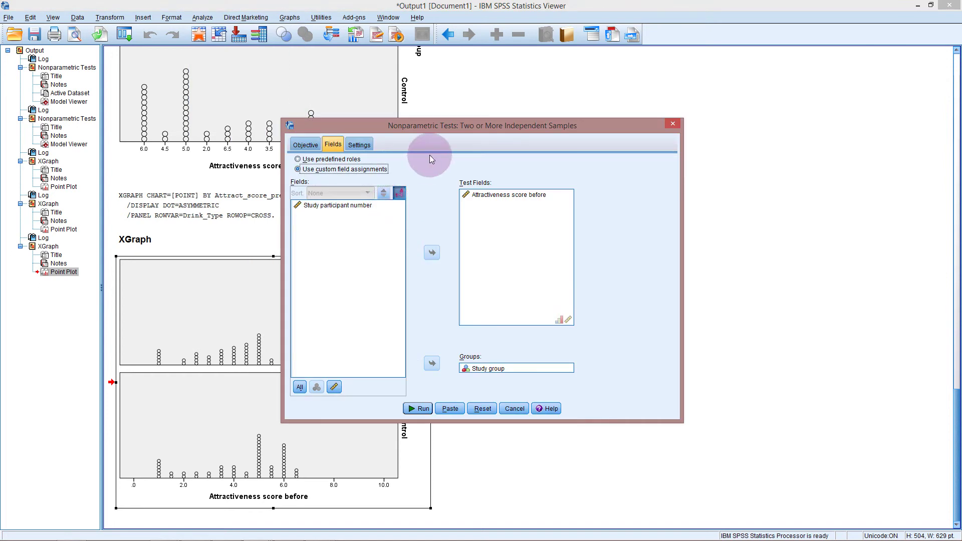
click(305, 145)
drag(419, 131, 544, 86)
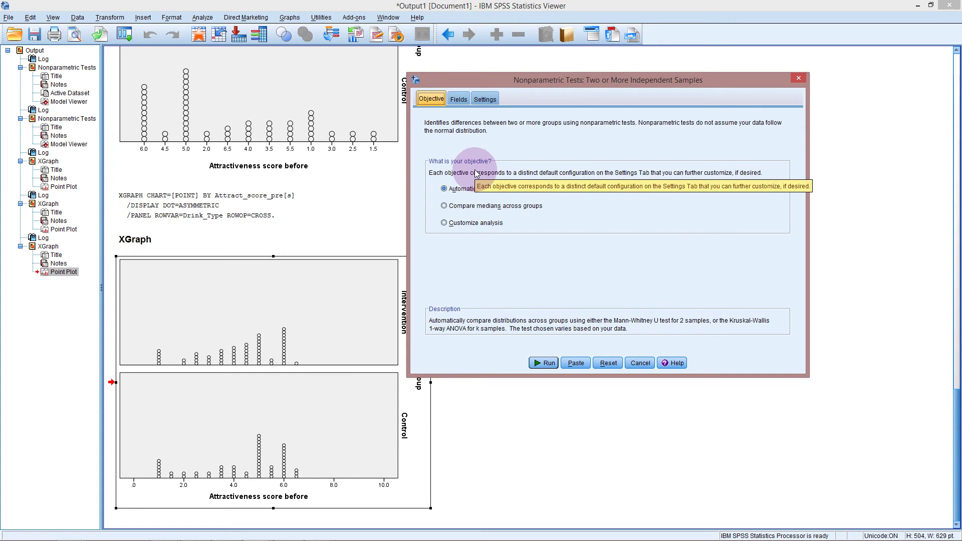
click(459, 99)
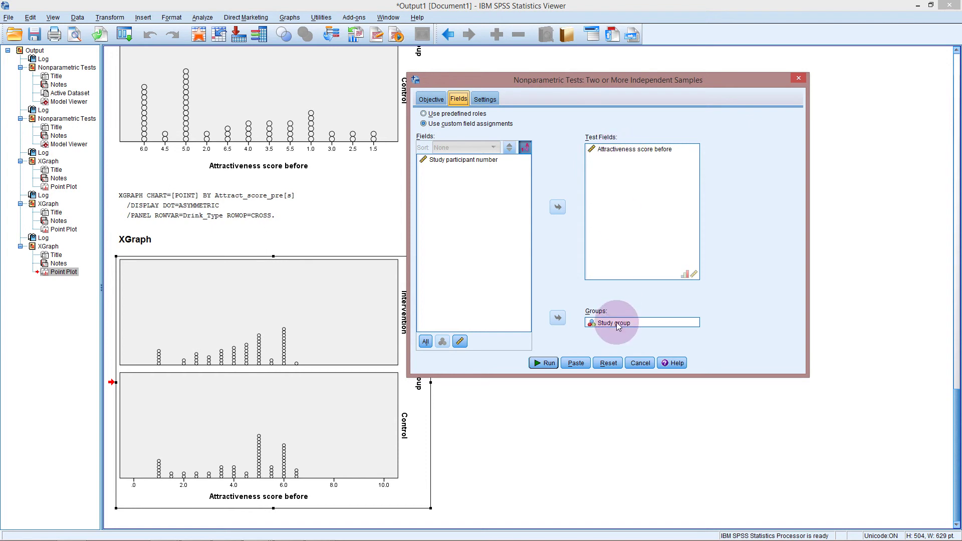
click(548, 365)
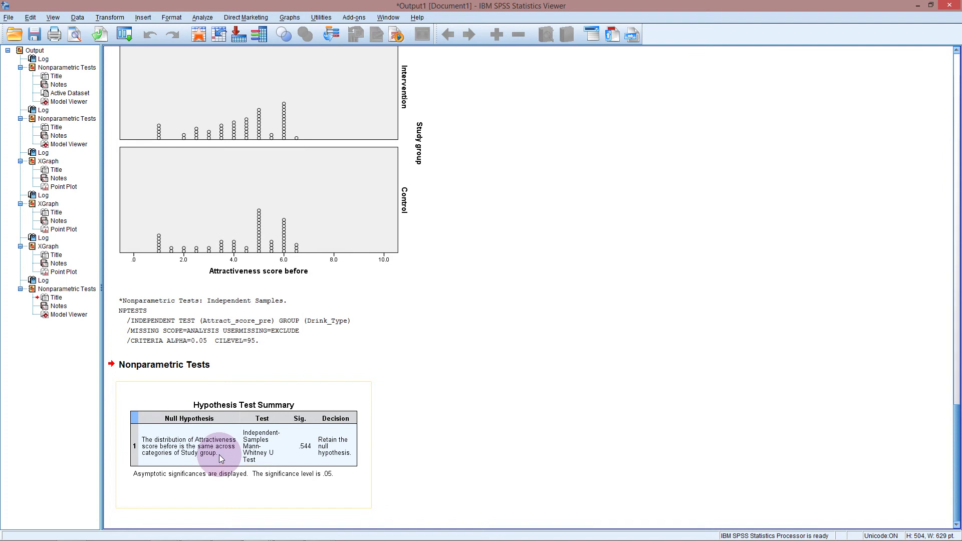
Select the dot plot chart, then the Hypothesis Test Summary table in the output
click(251, 271)
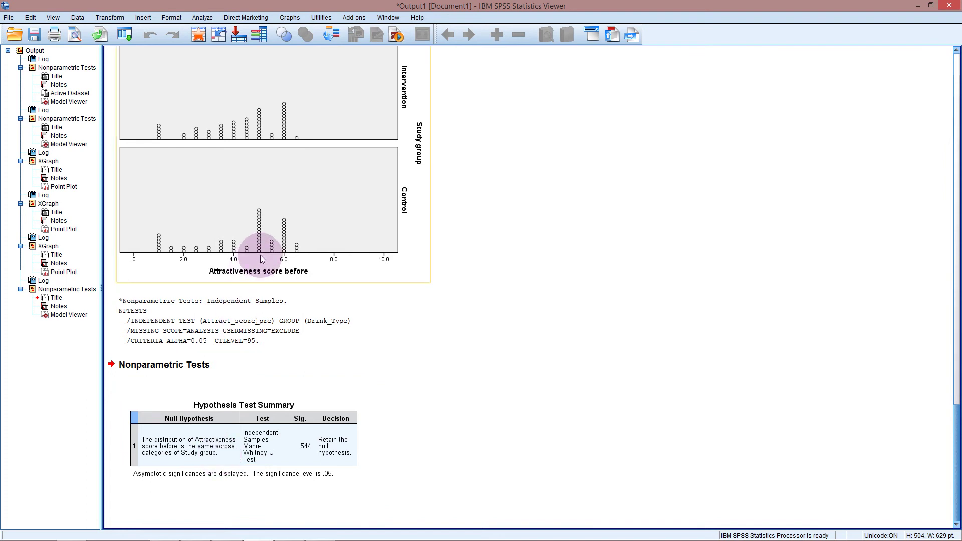
click(261, 440)
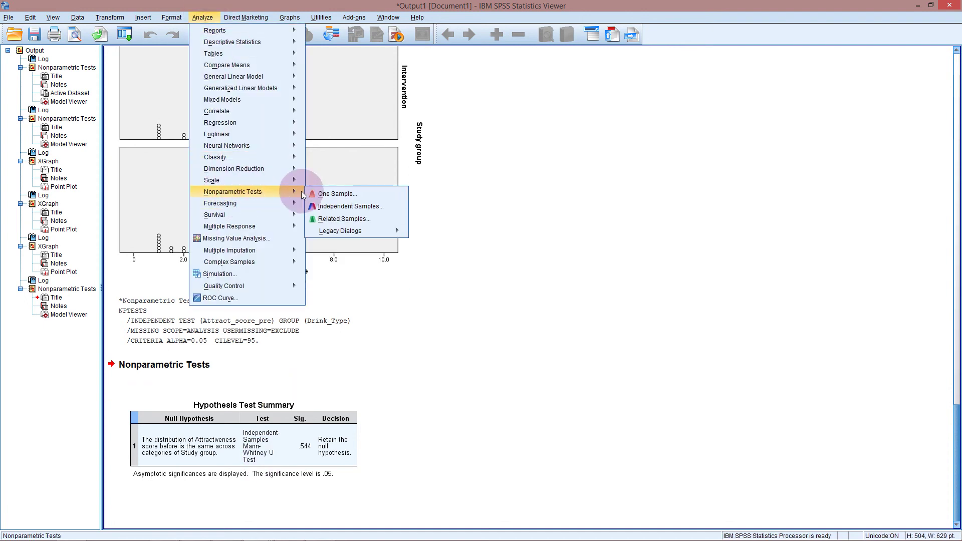
click(337, 209)
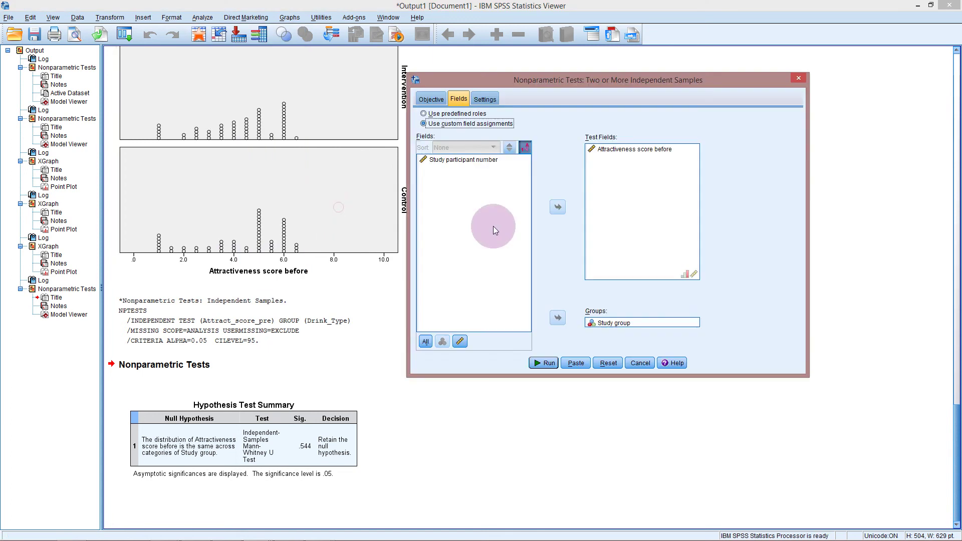
click(428, 99)
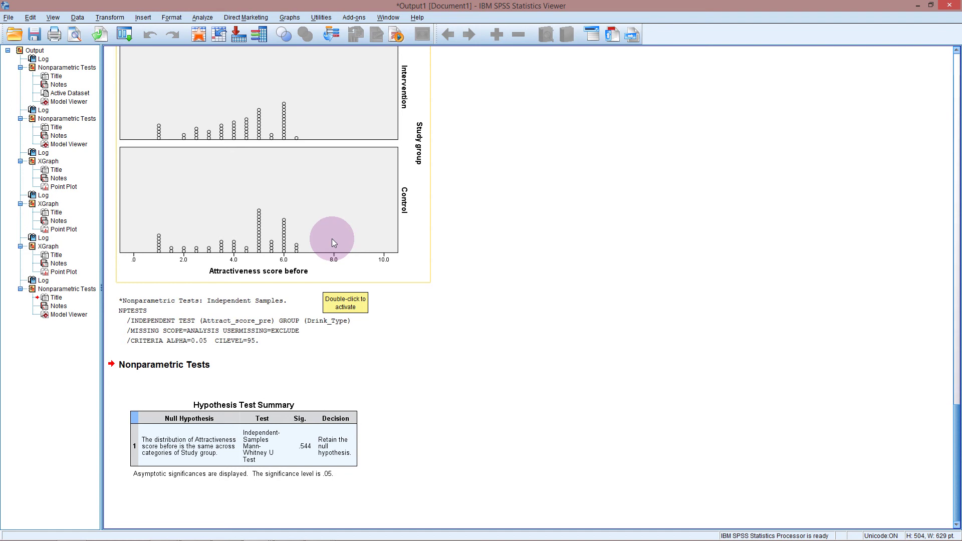
click(315, 431)
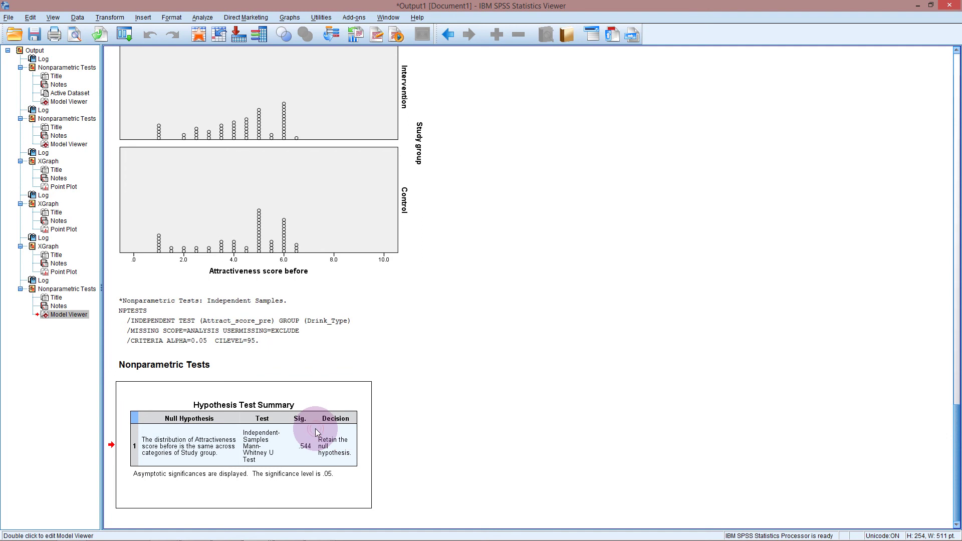
Open the Hypothesis Test Summary in Model Viewer, sized to show U = 1,700.500 and Asymptotic Sig
double_click(315, 431)
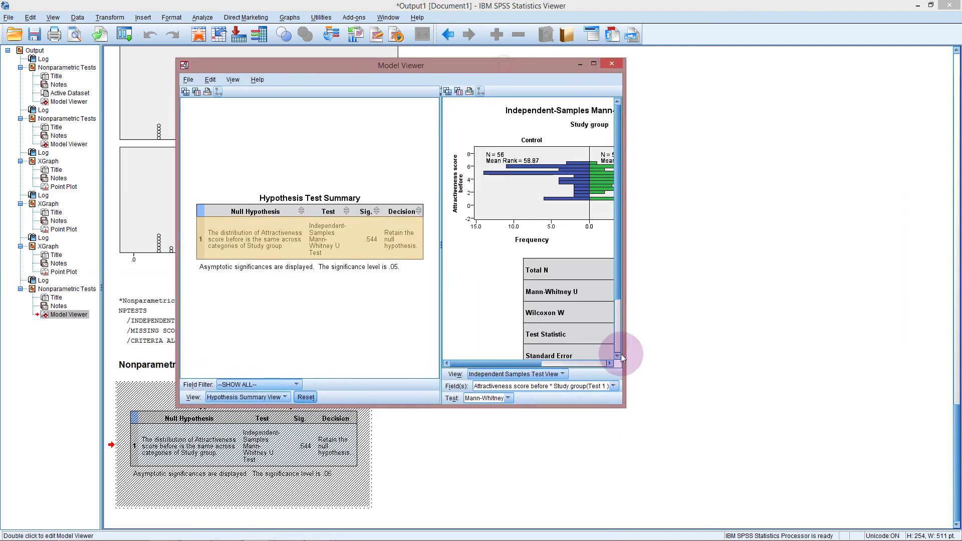
drag(624, 354, 862, 373)
drag(862, 408, 875, 460)
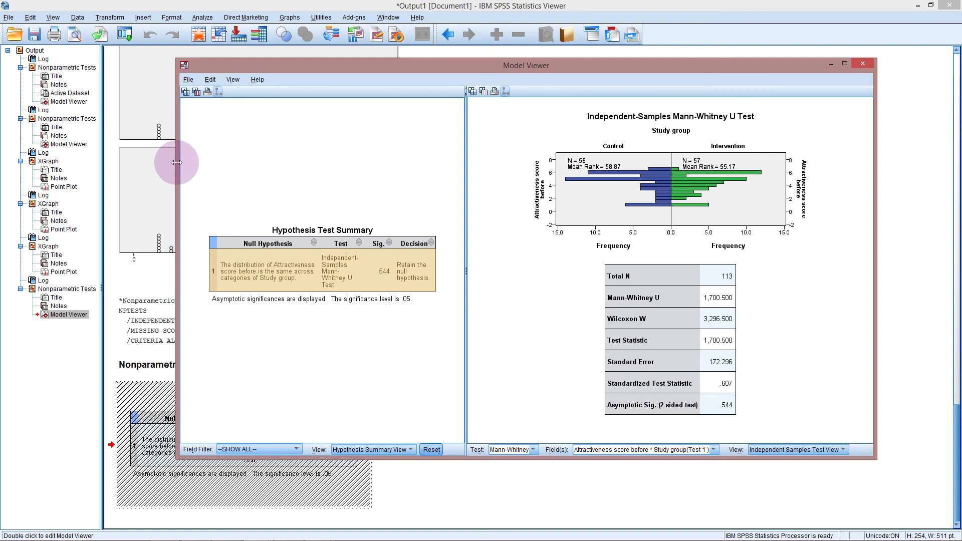
drag(183, 154, 382, 196)
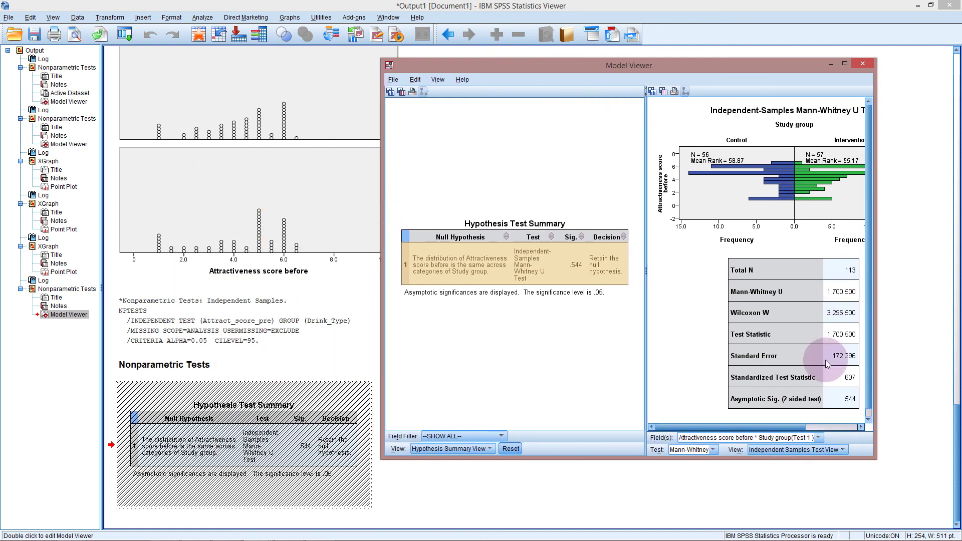
mouse_move(788, 426)
mouse_down()
mouse_move(858, 430)
mouse_move(785, 434)
mouse_up()
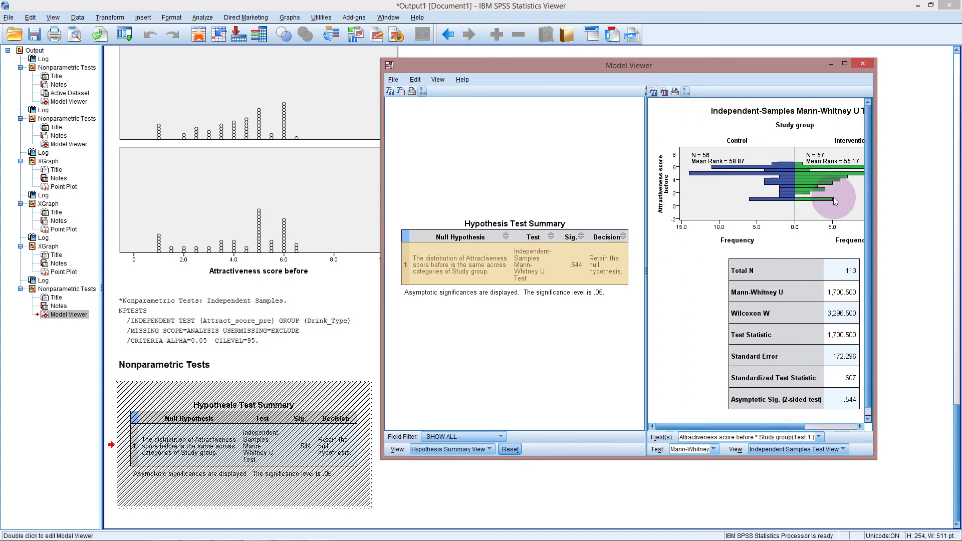